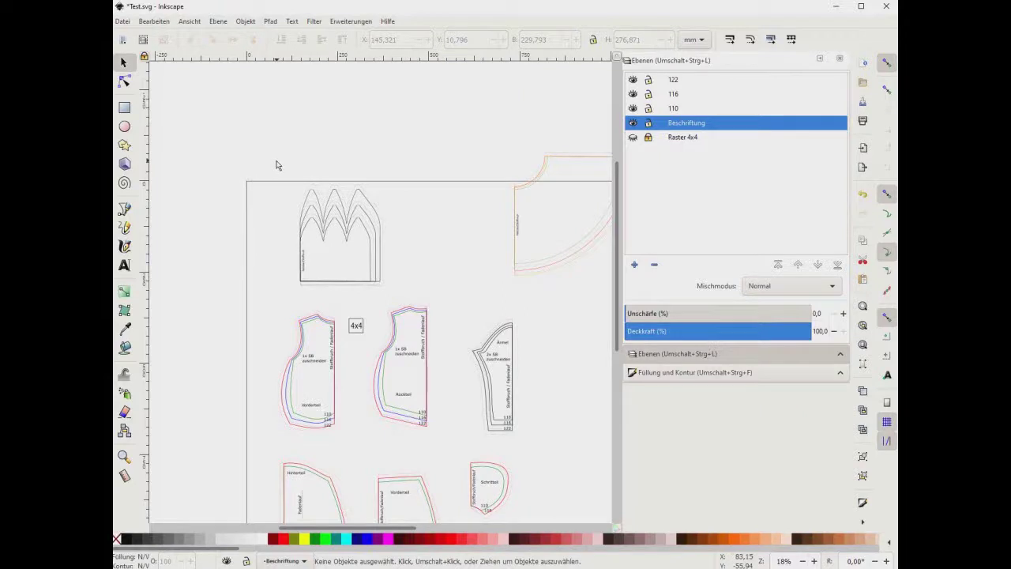
Duplicate the scalloped top piece, flip the copy horizontally, and move it left of the original.
drag(275, 165, 419, 291)
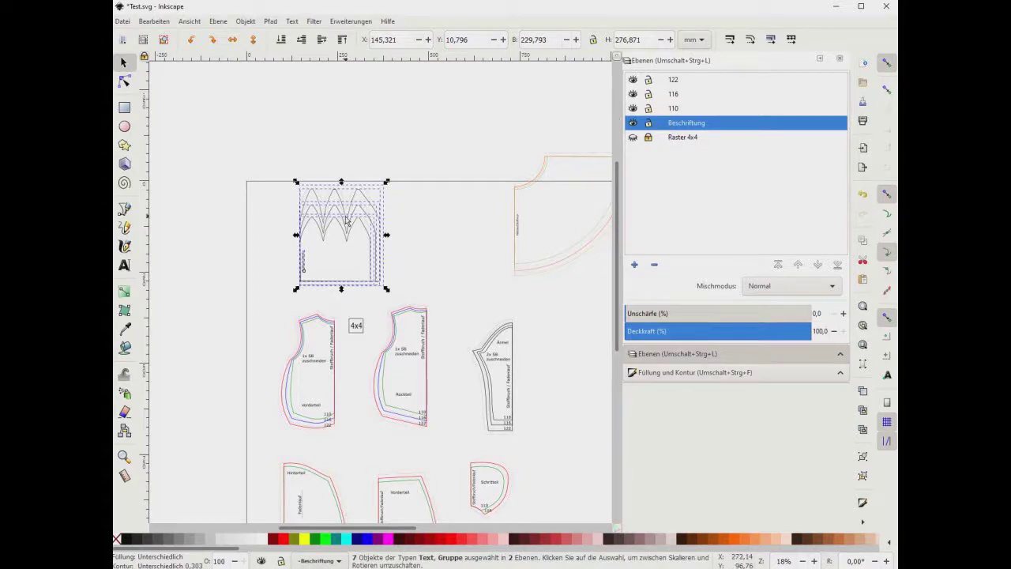
key(ctrl+d)
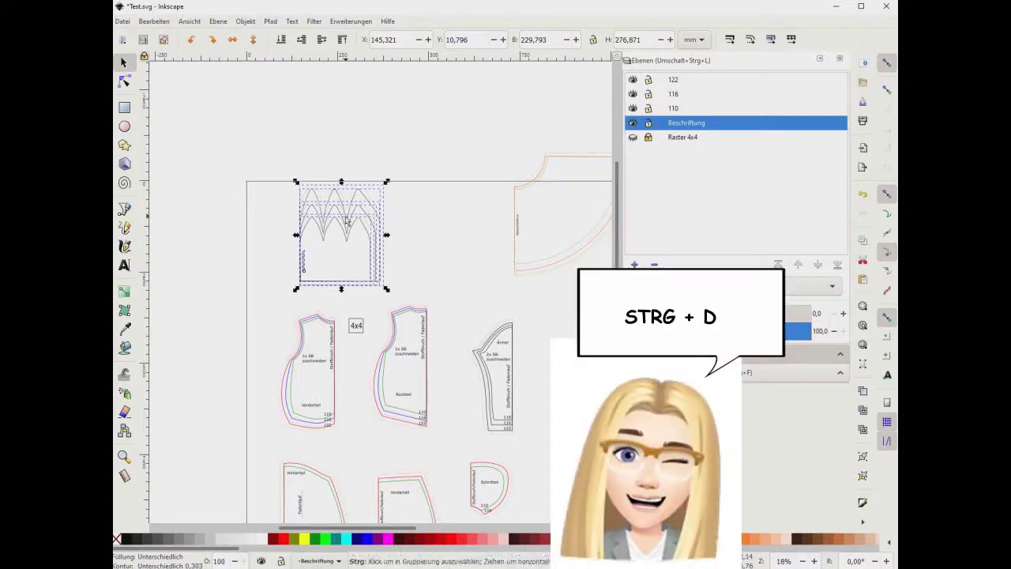
key(ctrl+d)
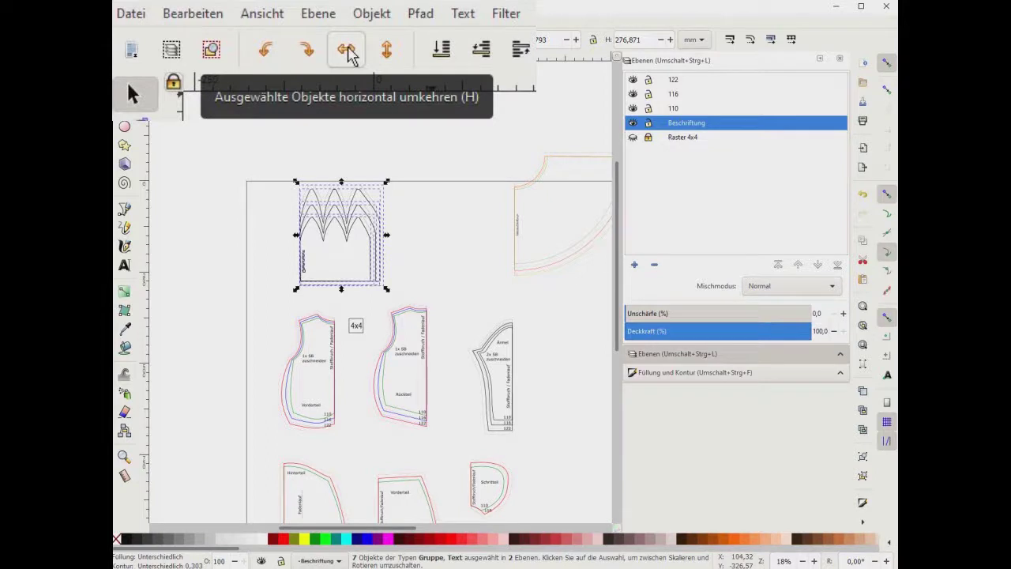
click(347, 54)
drag(382, 237, 289, 237)
Align the mirrored copy exactly on the fold line, then deselect the finished piece.
key(plus)
key(plus)
key(plus)
key(plus)
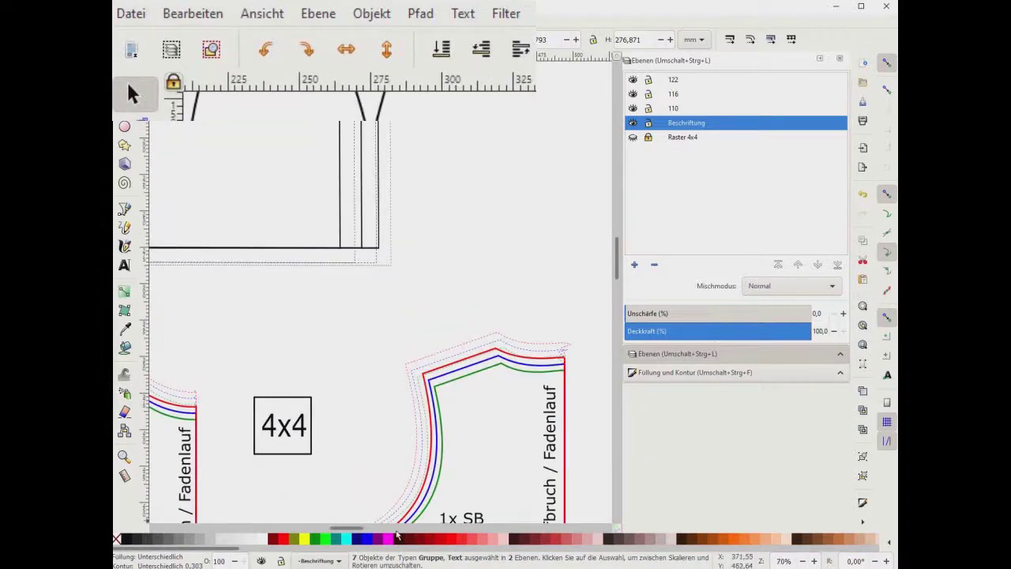
scroll(380, 316, left, 10)
scroll(379, 316, up, 4)
scroll(379, 316, up, 2)
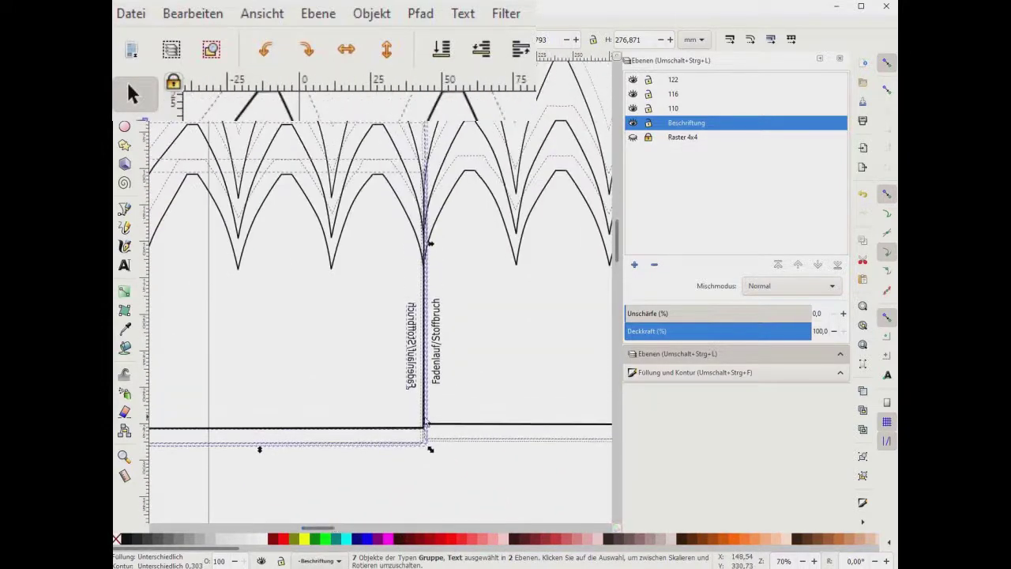
drag(421, 431, 424, 429)
scroll(423, 429, down, 2)
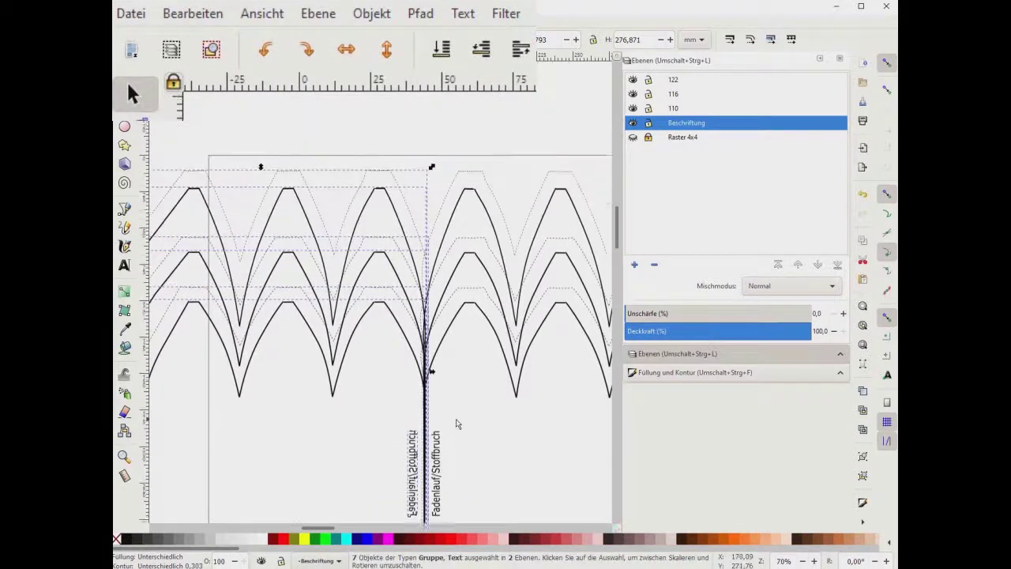
scroll(443, 284, down, 1)
scroll(443, 284, down, 1)
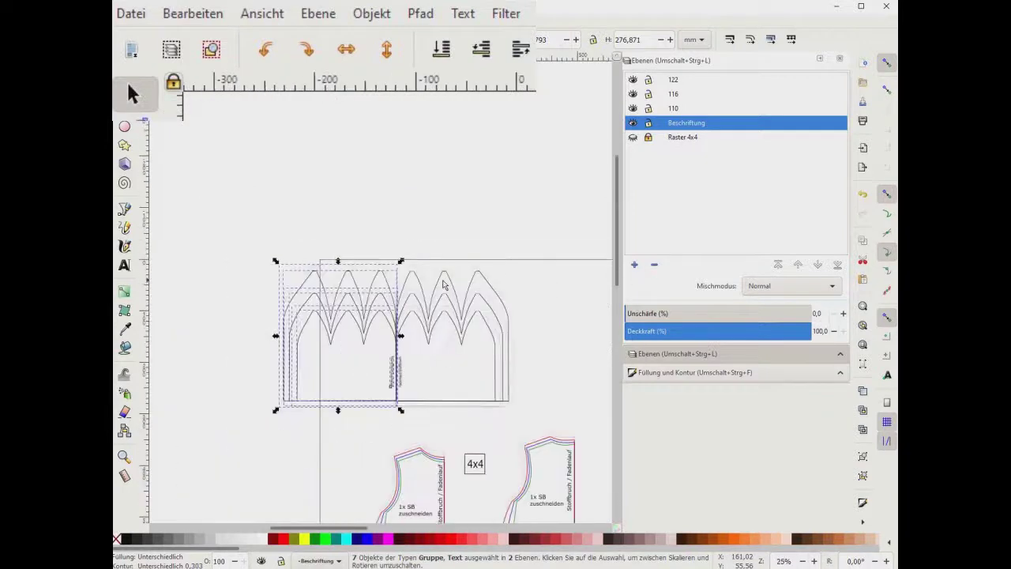
click(488, 237)
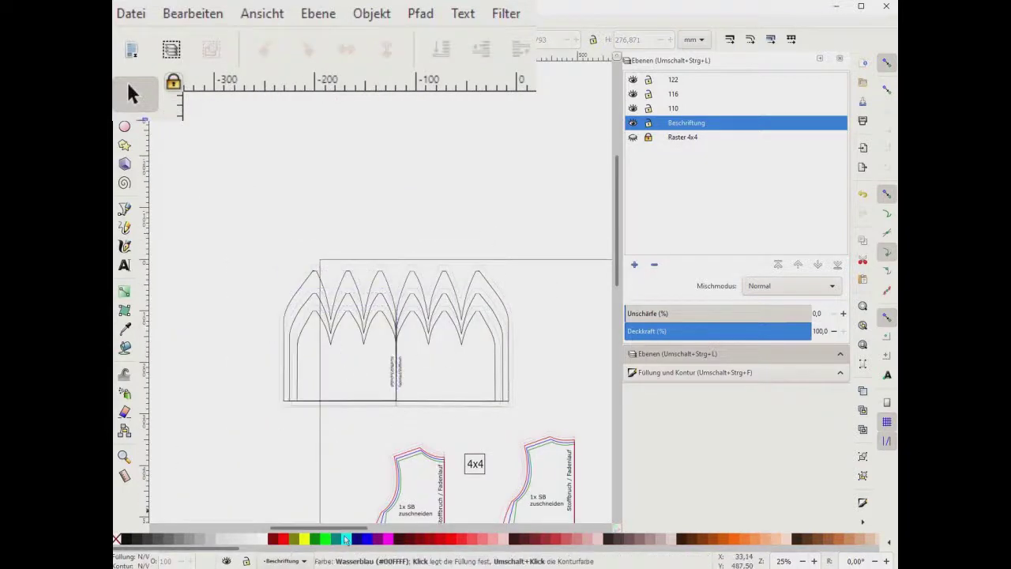
drag(346, 527, 428, 529)
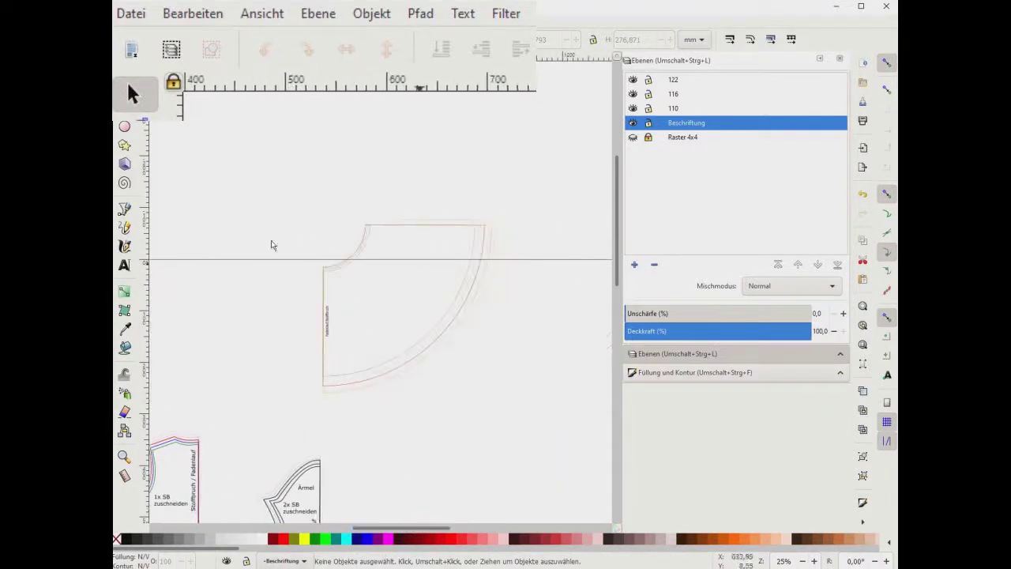
Flip a copy of the curved quarter piece horizontally and move it against the original.
drag(275, 166, 557, 410)
drag(473, 268, 561, 275)
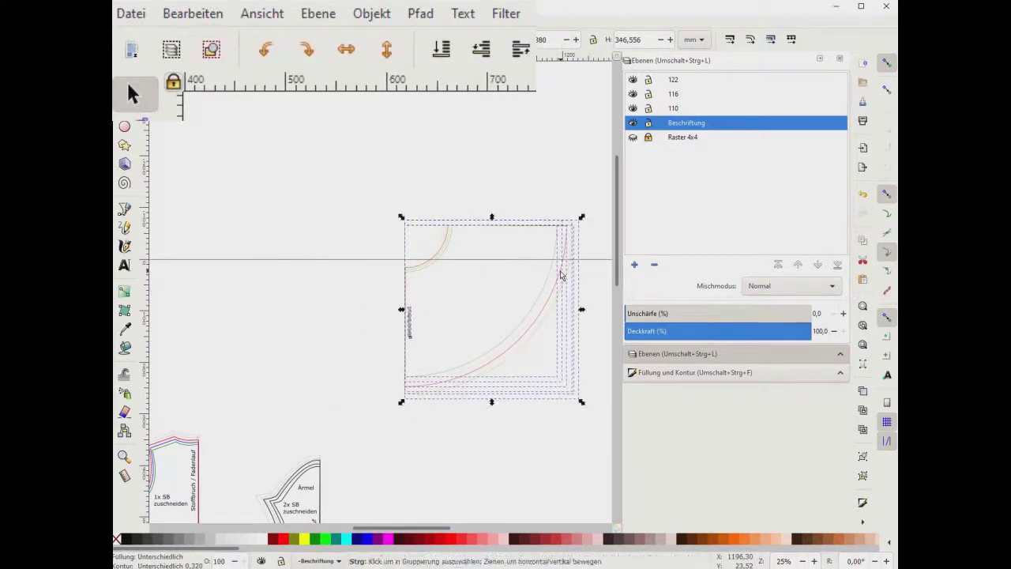
click(346, 49)
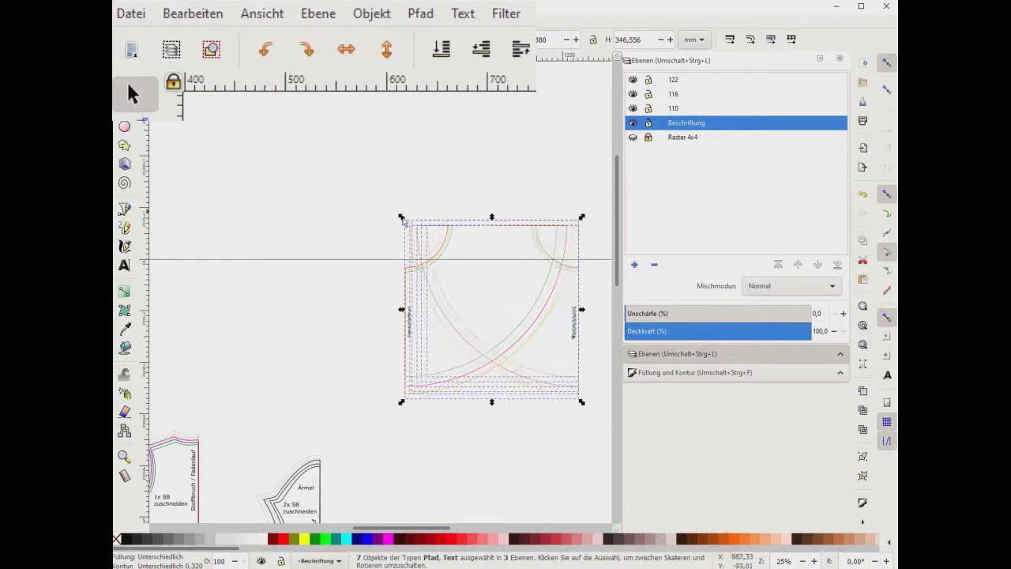
mouse_move(557, 267)
mouse_down()
mouse_move(382, 311)
mouse_move(378, 274)
mouse_up()
Line up the mirrored copy on the fold line, check the join, and select the half-circle piece.
key(plus)
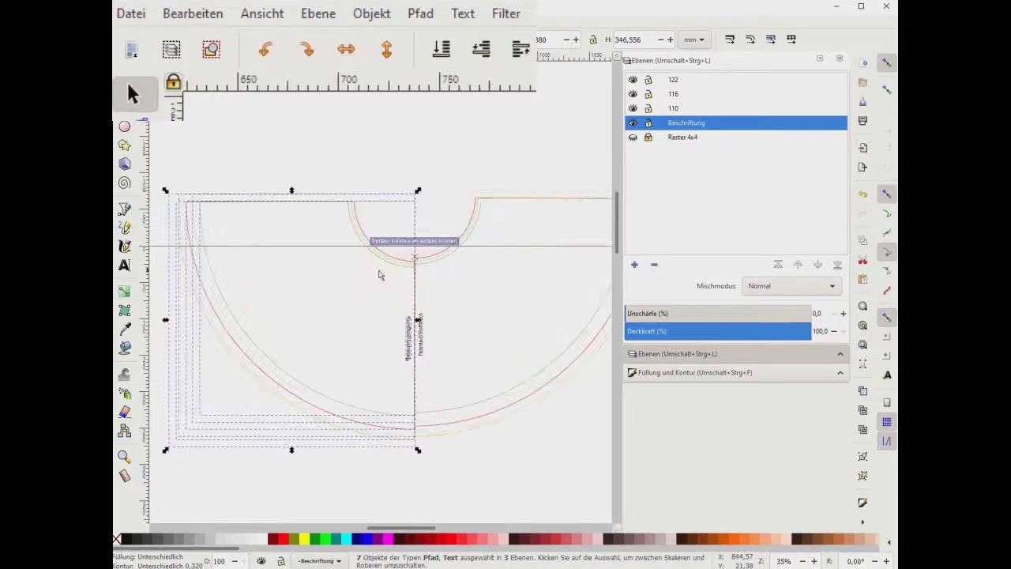
key(plus)
key(plus)
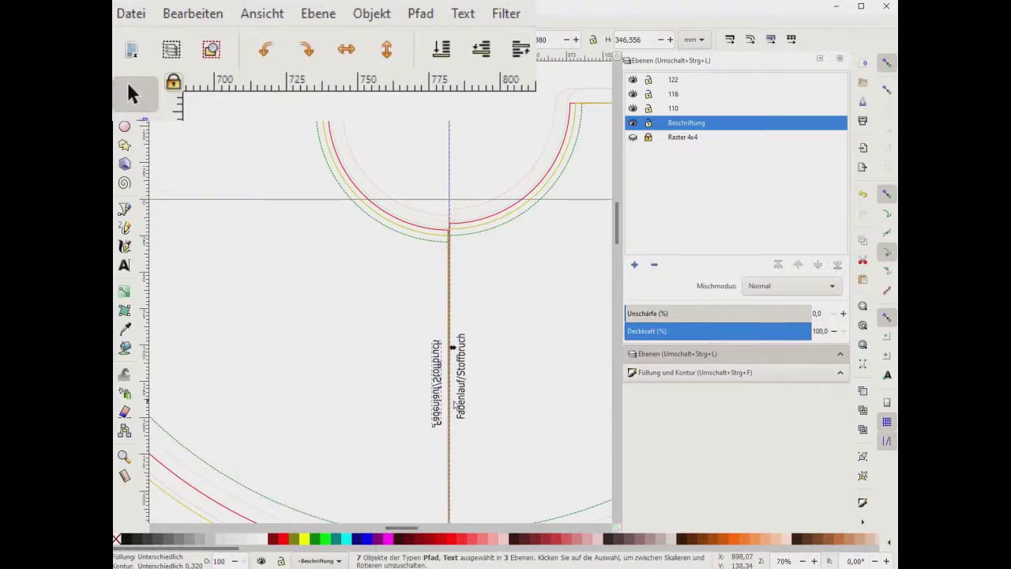
scroll(458, 420, up, 5)
scroll(459, 420, down, 1)
scroll(464, 419, down, 1)
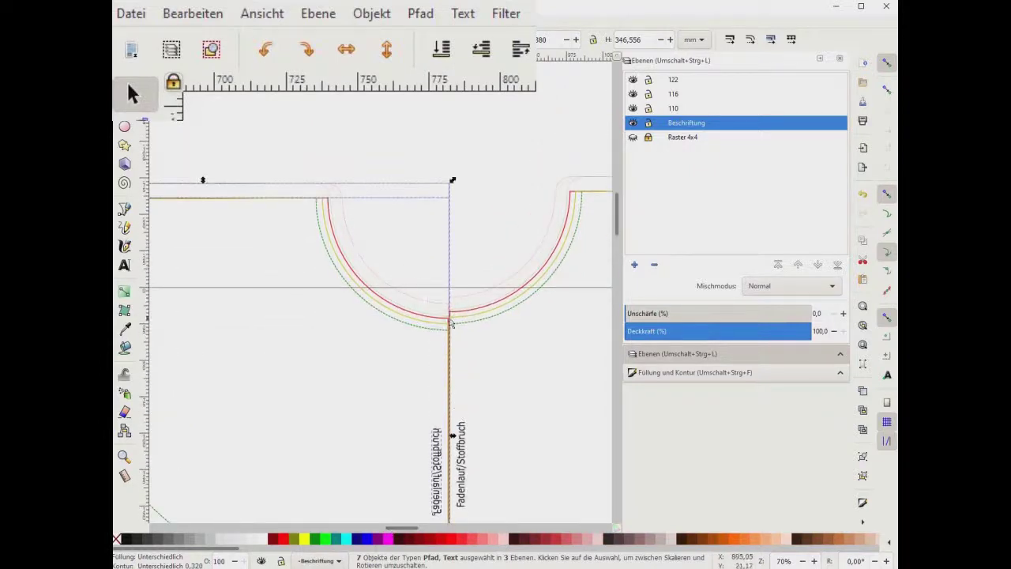
drag(447, 323, 445, 315)
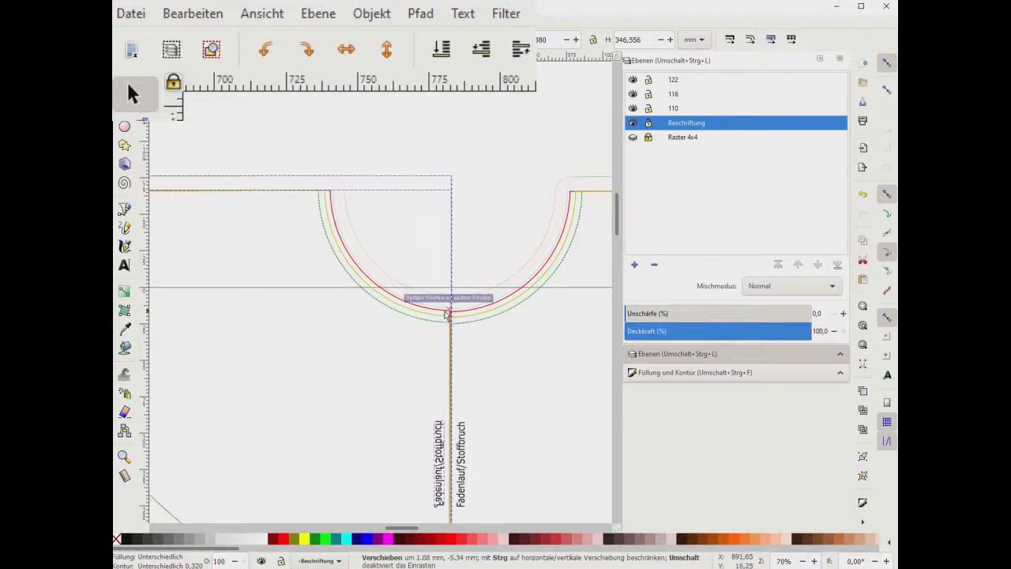
key(plus)
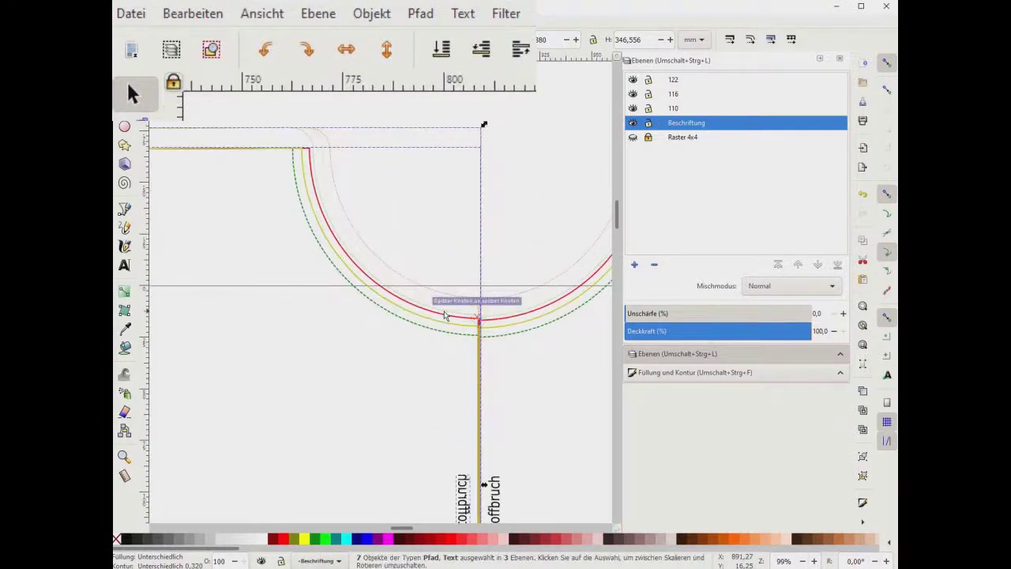
click(488, 330)
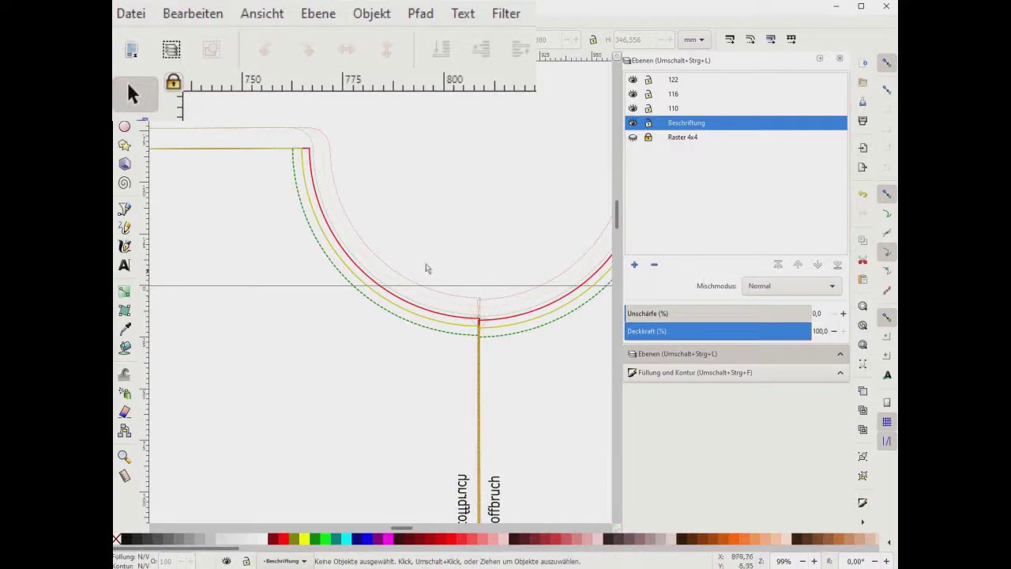
key(minus)
key(minus)
key(minus)
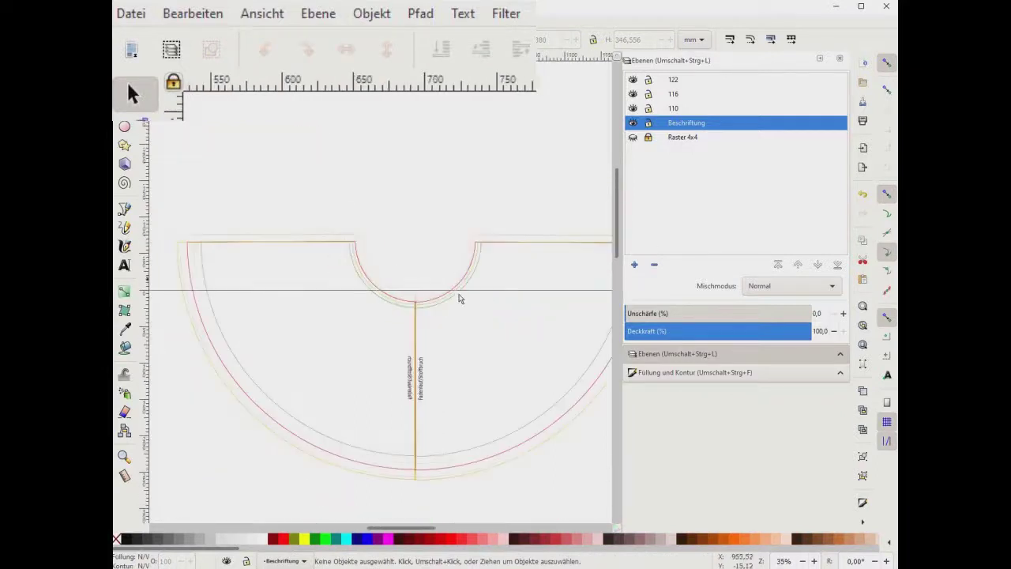
drag(160, 202, 423, 489)
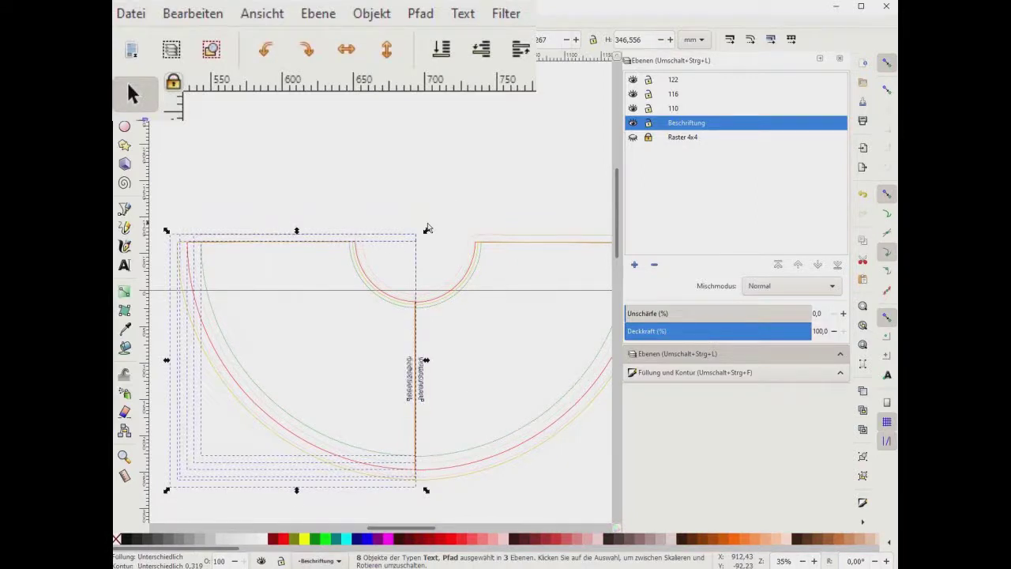
Inspect the fold-line labels up close, then zoom back out to the whole half-circle piece.
key(plus)
key(plus)
scroll(466, 253, down, 1)
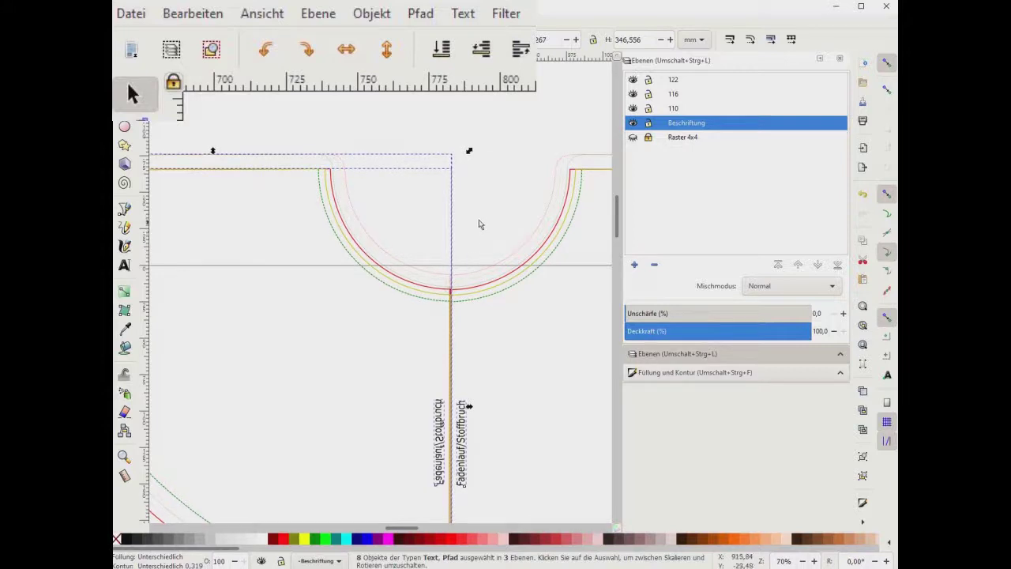
click(480, 223)
scroll(446, 308, down, 3)
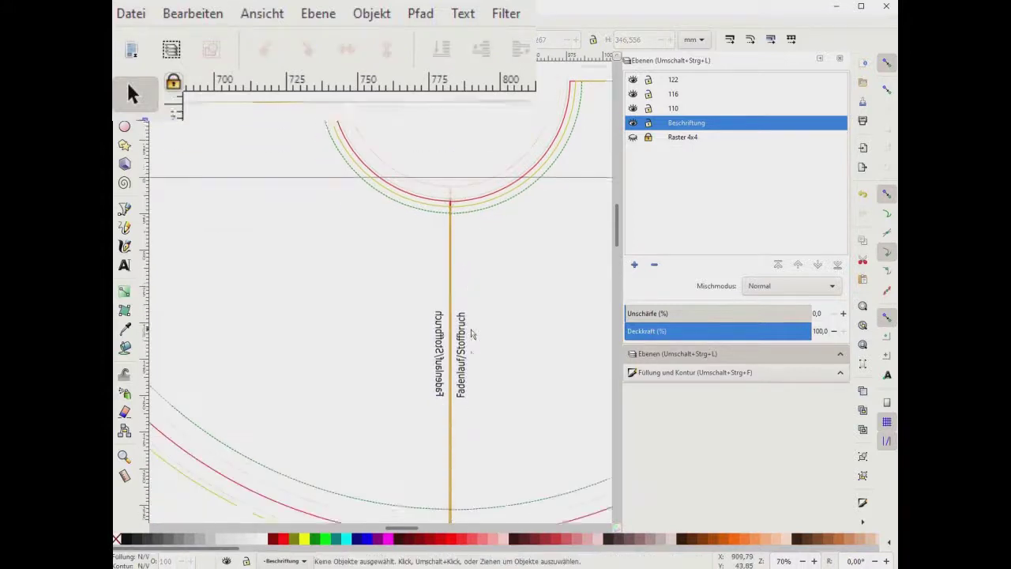
scroll(471, 334, down, 3)
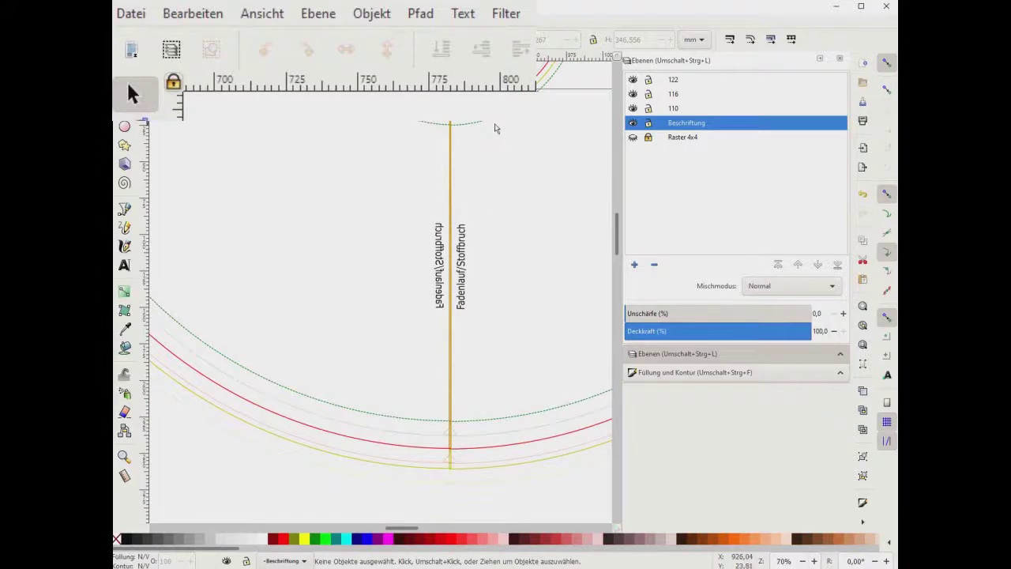
key(minus)
key(minus)
Nudge the mirrored fold line and labels left to match the original's fold line.
drag(158, 121, 418, 405)
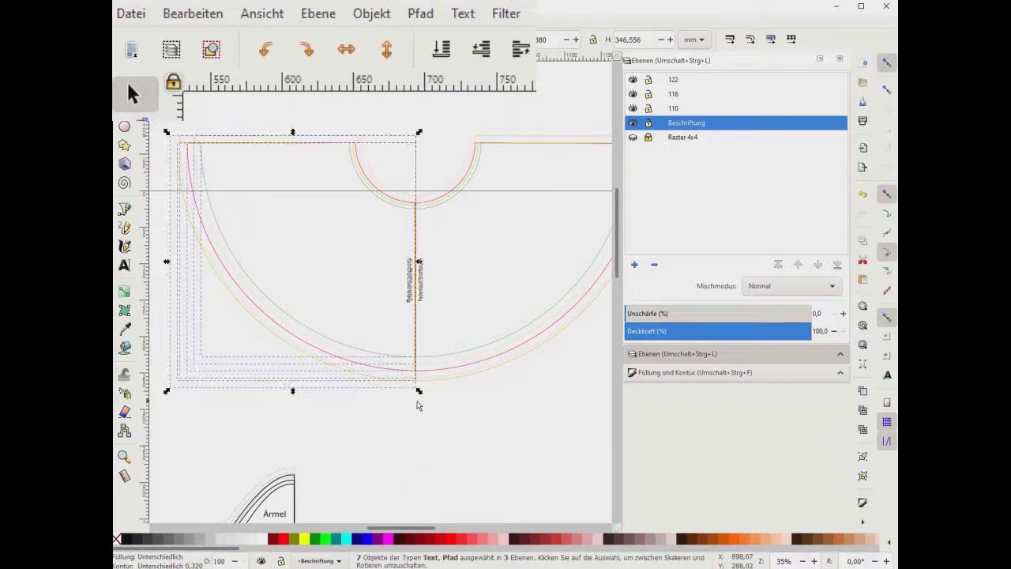
key(plus)
key(plus)
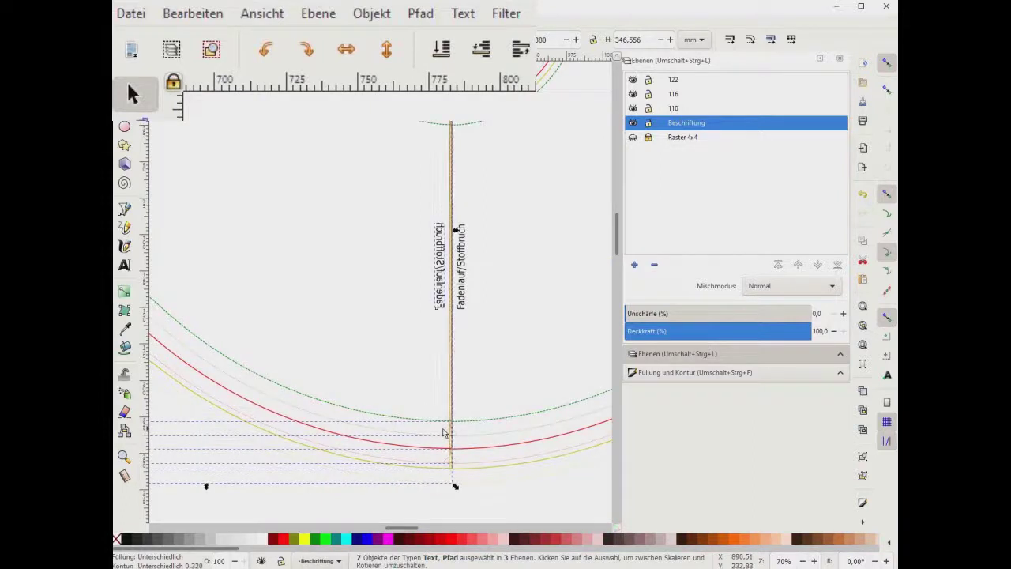
key(Left)
key(Left)
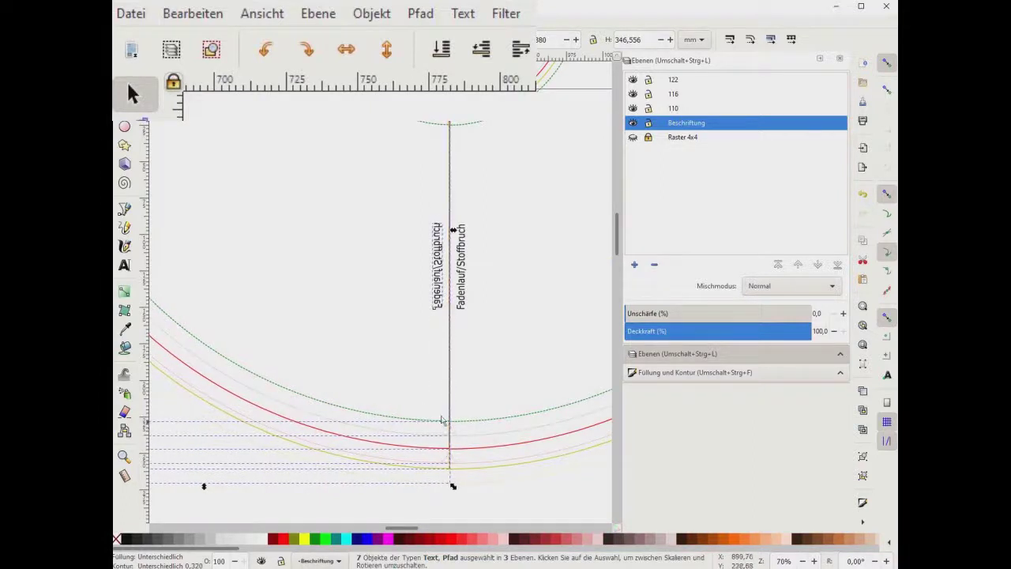
click(489, 497)
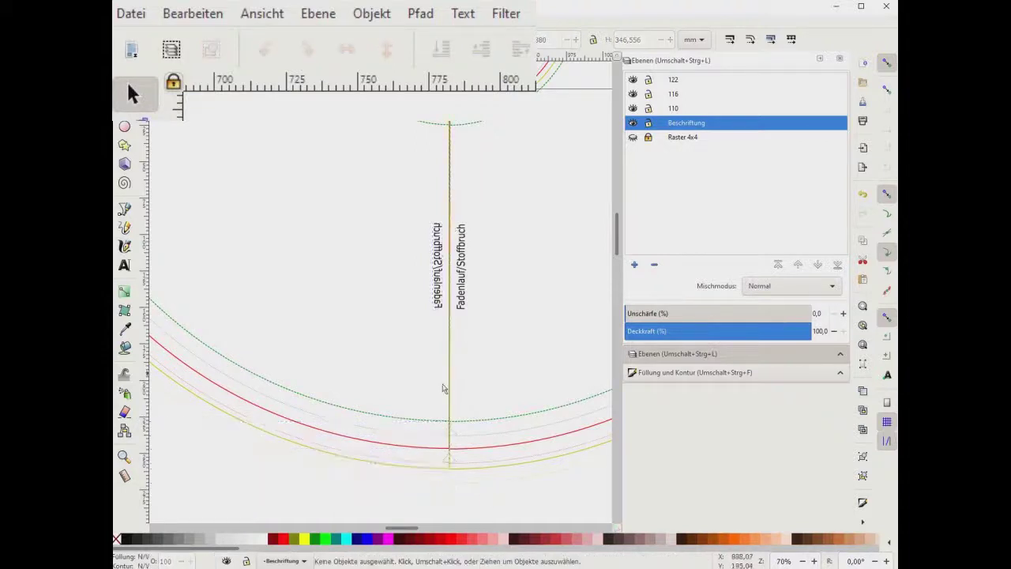
Bring the Ärmel sleeve piece into view and select it.
key(minus)
key(minus)
scroll(458, 264, down, 4)
scroll(458, 264, down, 5)
drag(188, 158, 355, 441)
Duplicate the Ärmel piece, flip it horizontally, and join the copy to the original's right side.
key(ctrl+d)
click(348, 49)
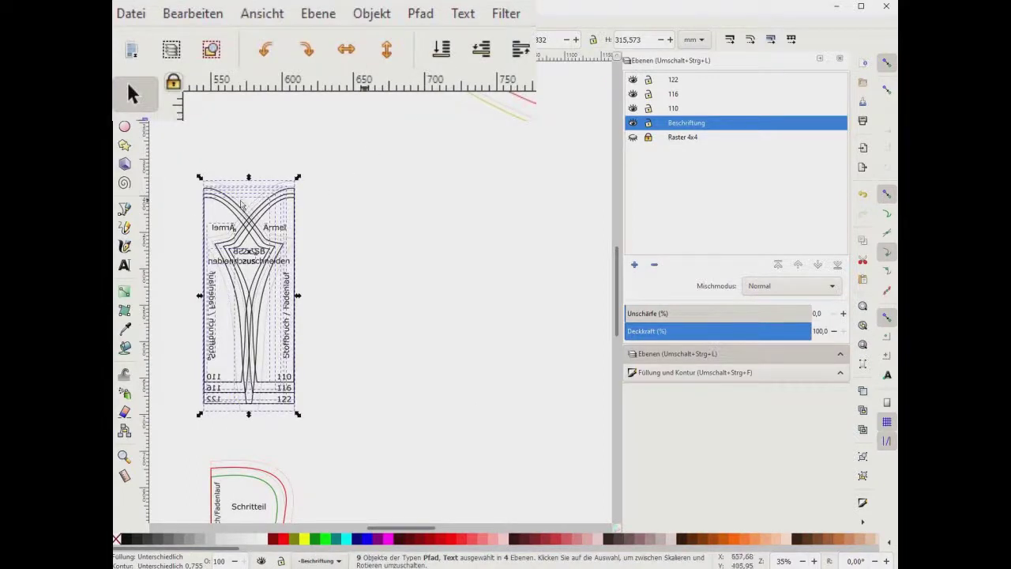
drag(237, 189, 331, 191)
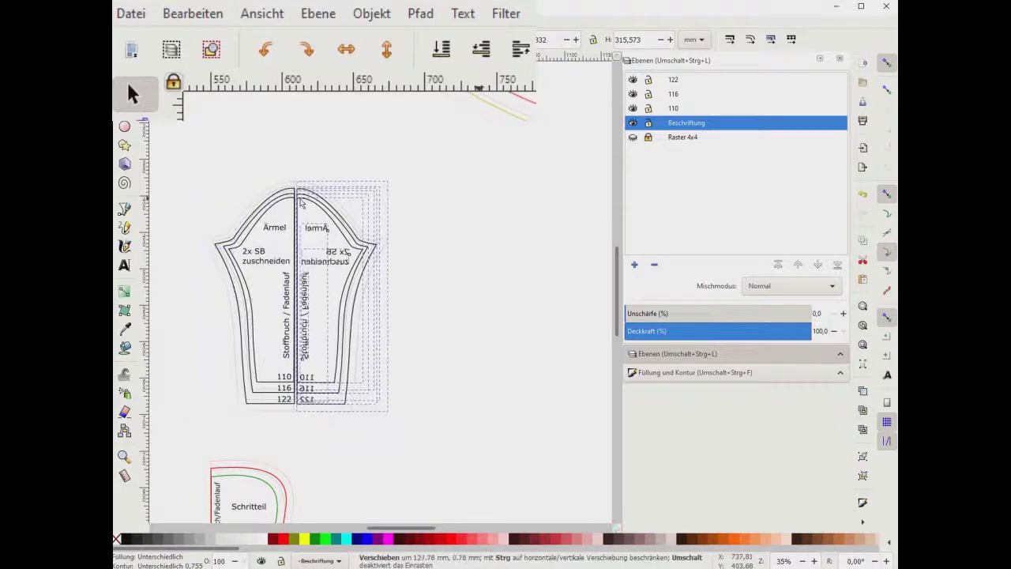
click(451, 237)
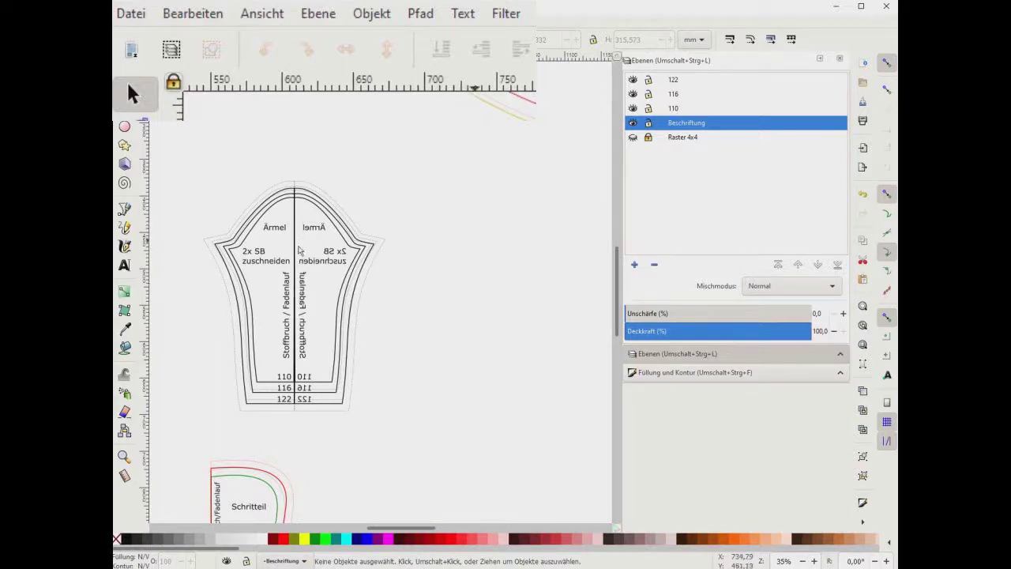
drag(422, 528, 391, 528)
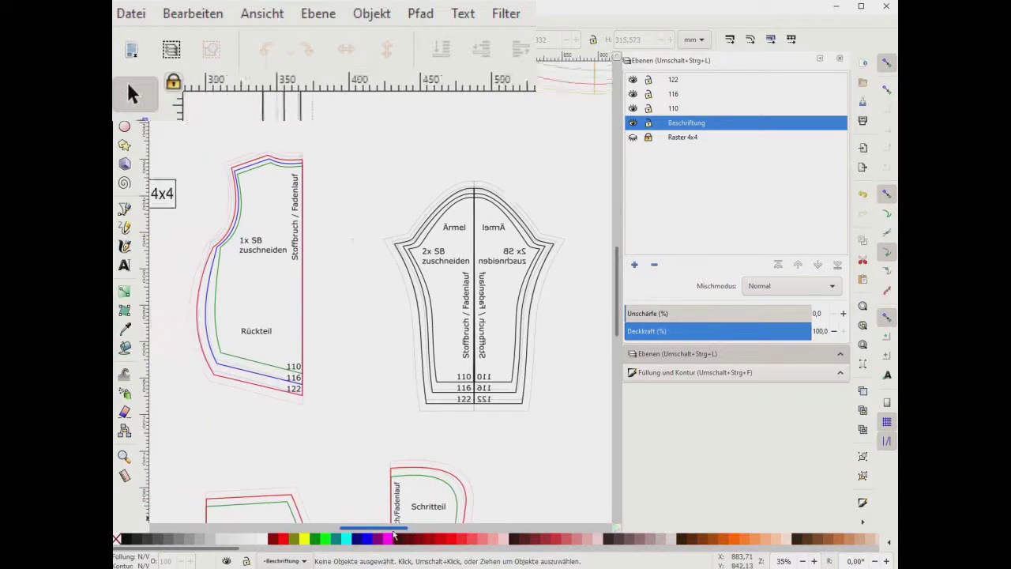
Scroll down to the Hinterteil trouser piece and select it.
drag(391, 528, 368, 529)
scroll(352, 245, down, 7)
scroll(358, 245, down, 1)
scroll(358, 245, down, 1)
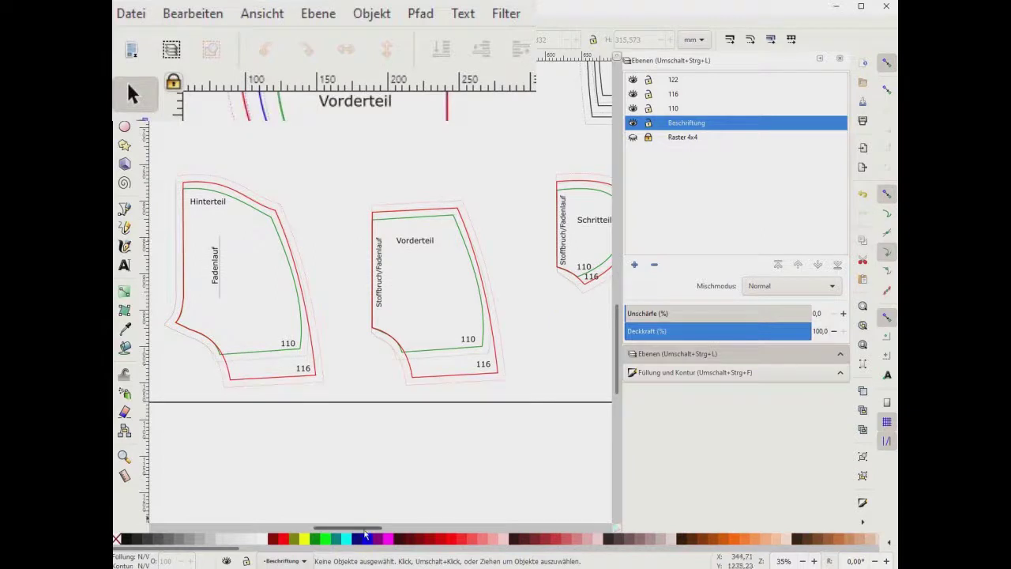
drag(366, 534, 350, 535)
mouse_move(206, 128)
mouse_down()
mouse_move(318, 373)
mouse_move(420, 427)
mouse_up()
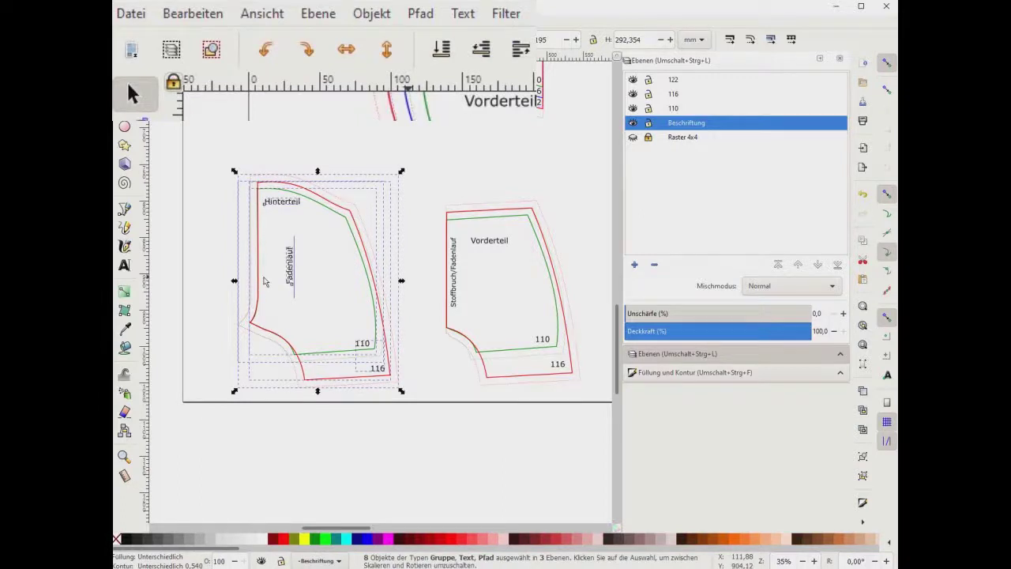
drag(358, 526, 322, 523)
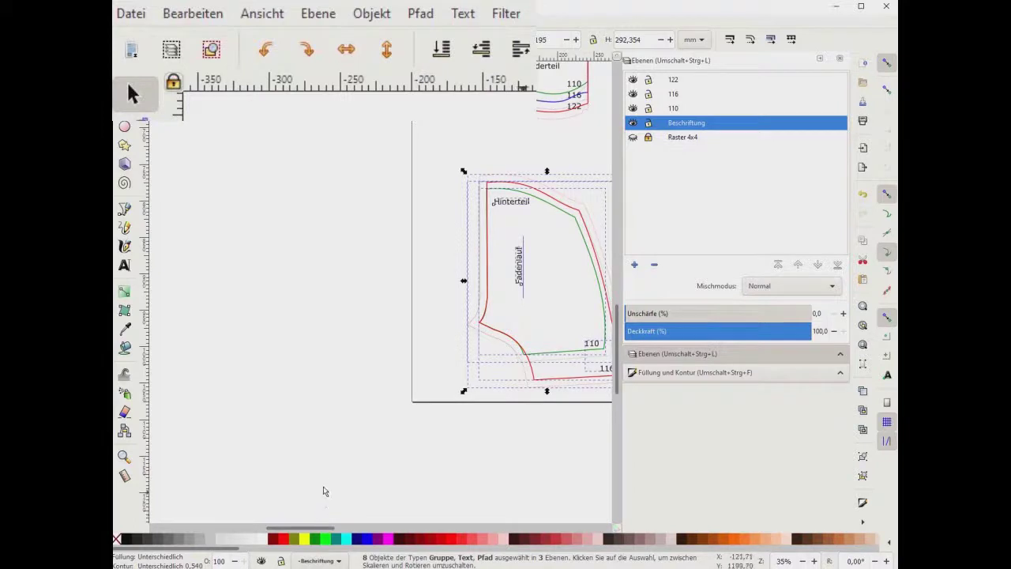
drag(335, 530, 345, 529)
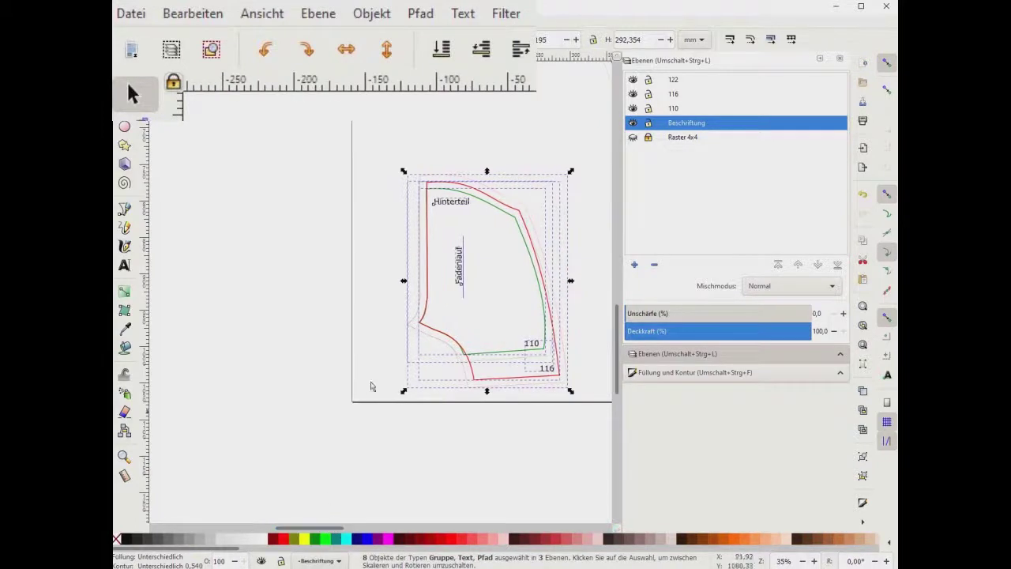
Duplicate and flip the Hinterteil piece, nudge the copy beside the original's left, then select its labels.
key(ctrl+alt+a)
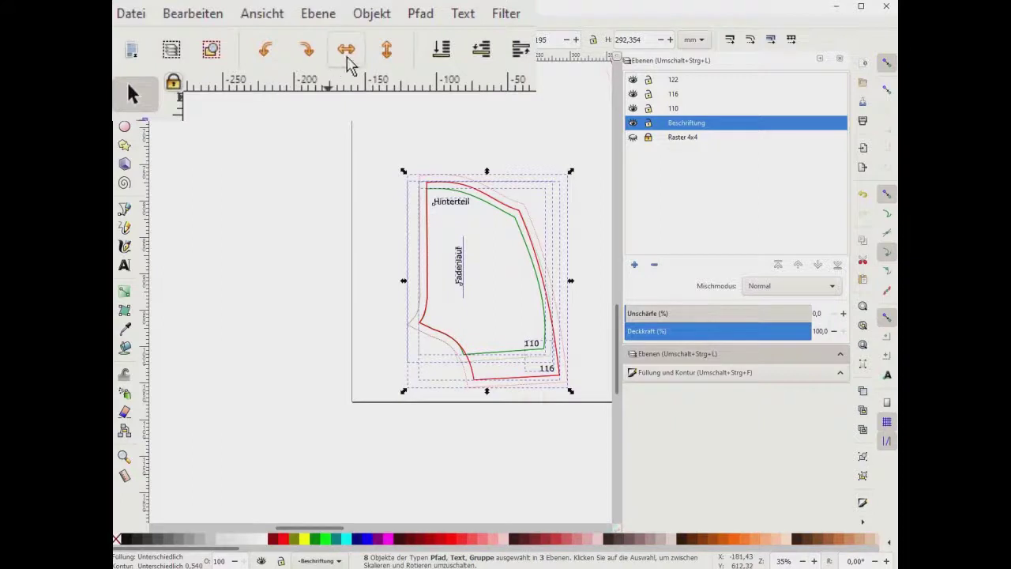
key(ctrl+d)
click(346, 50)
drag(549, 203, 362, 201)
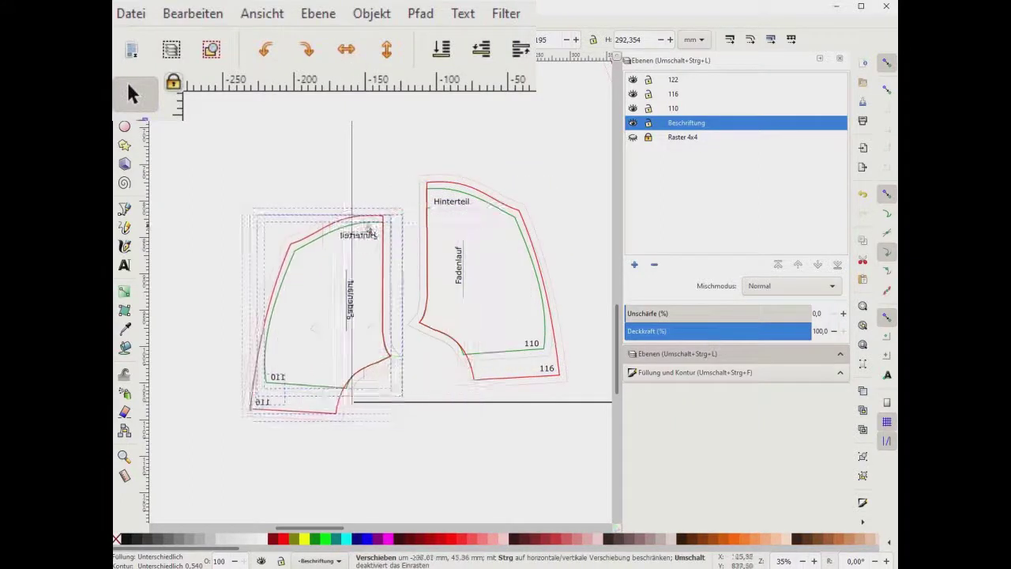
drag(361, 202, 378, 200)
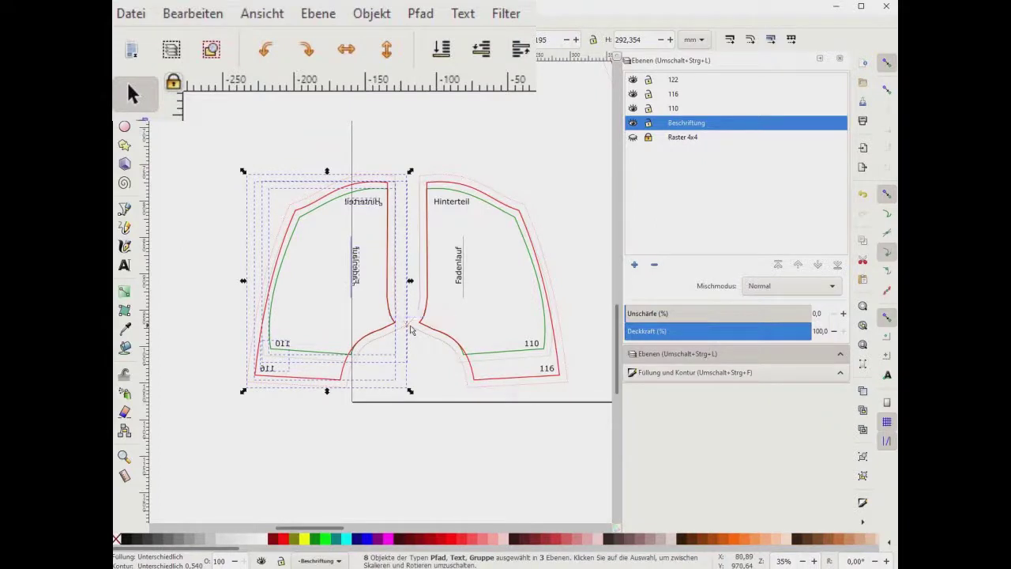
key(Left)
key(Left)
key(Left)
key(Left)
key(Left)
key(Left)
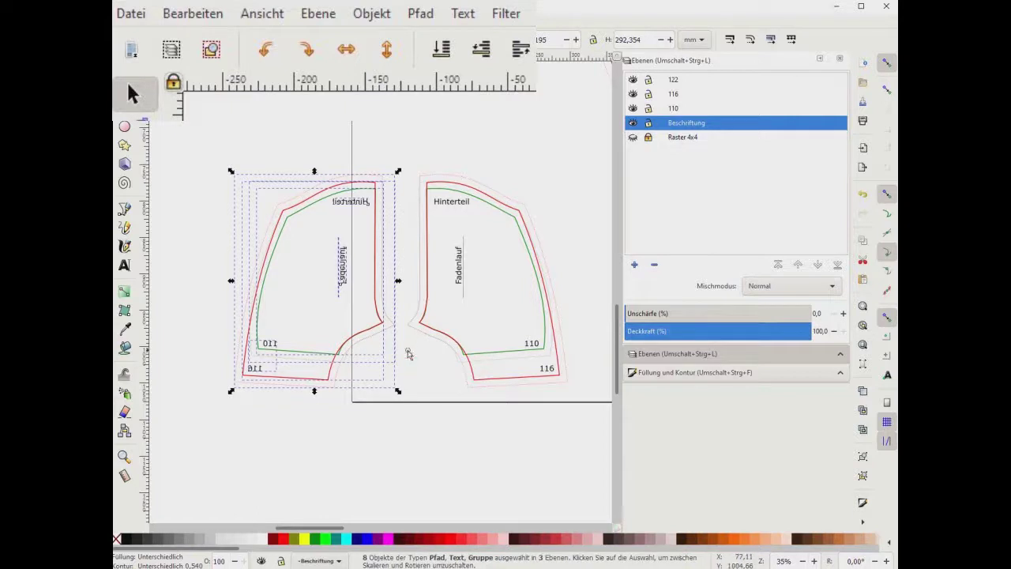
click(406, 353)
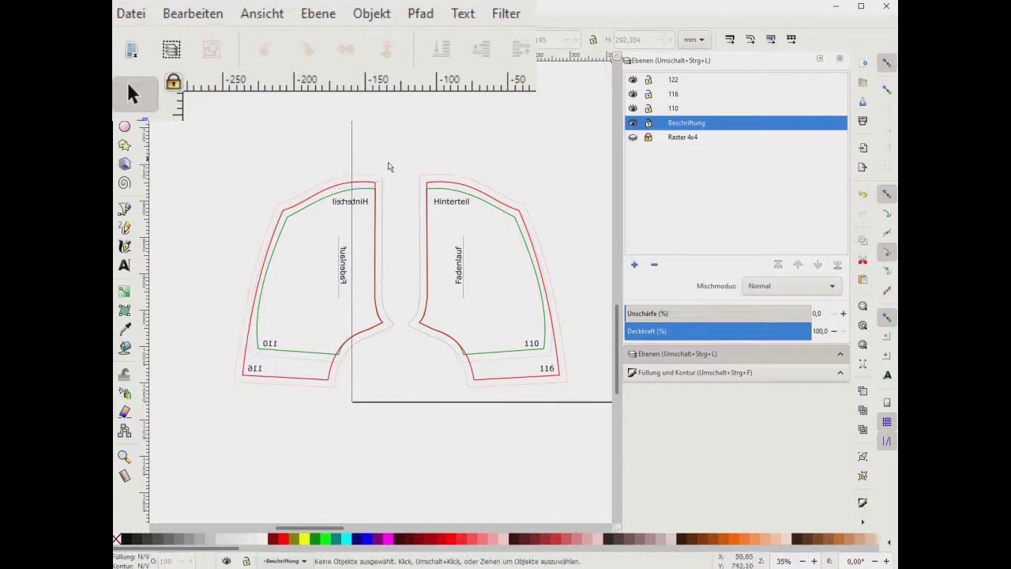
drag(393, 183, 326, 331)
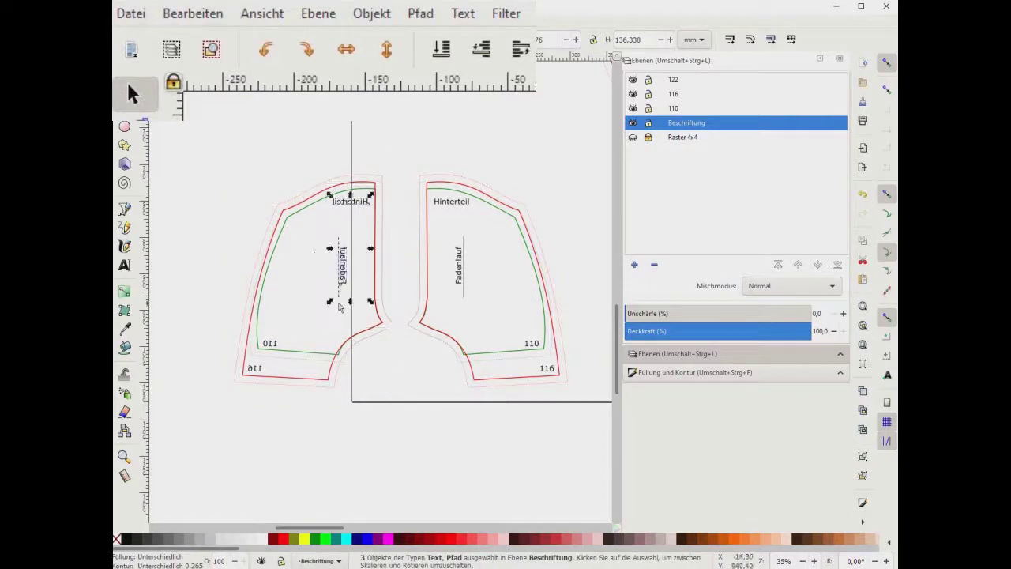
Flip the mirrored Hinterteil, Fadenlauf, 110 and 116 labels so they read normally.
click(346, 49)
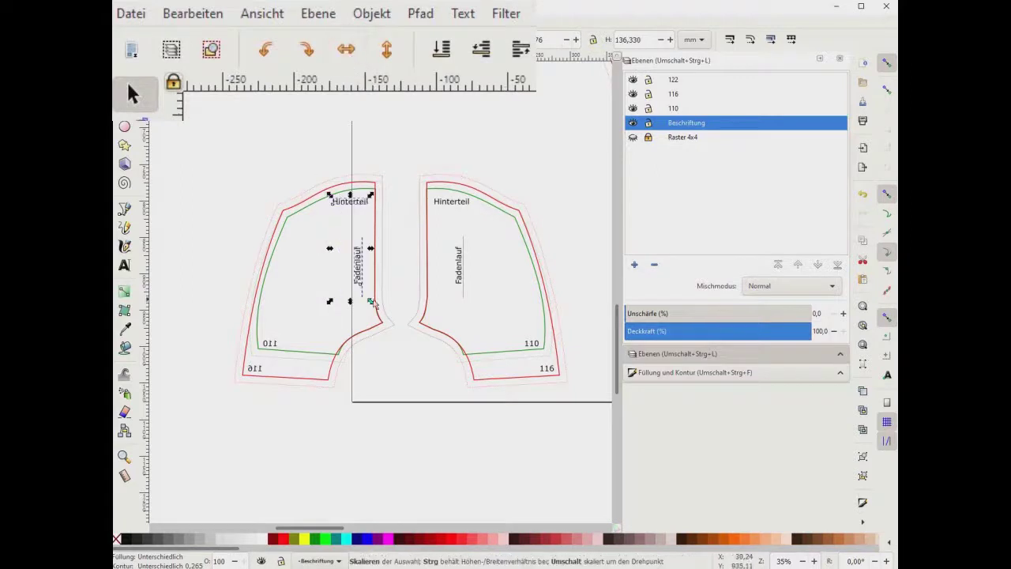
drag(220, 316, 296, 402)
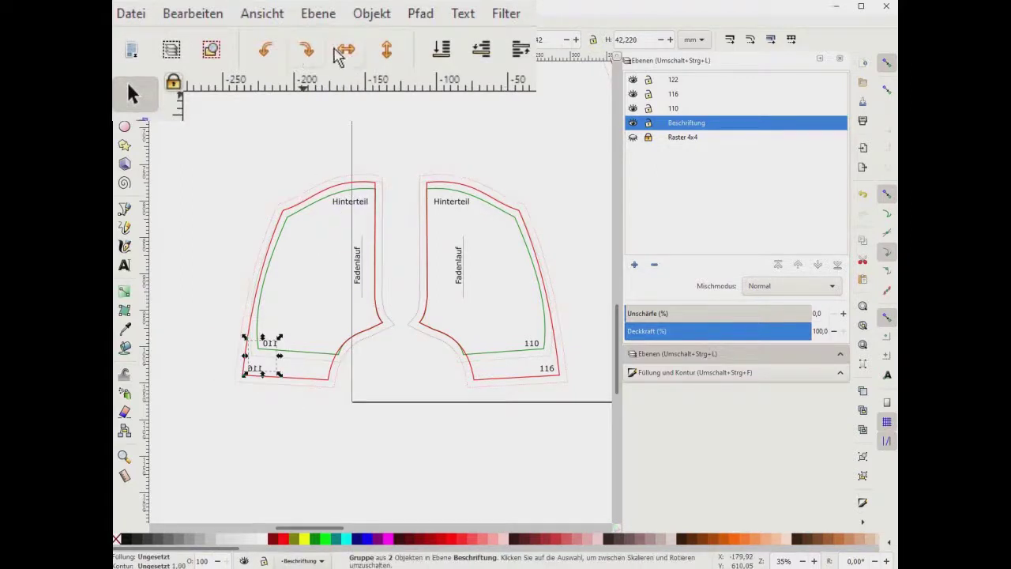
click(346, 49)
Move the 110 and 116 size numbers back inside the left piece's outlines.
click(263, 348)
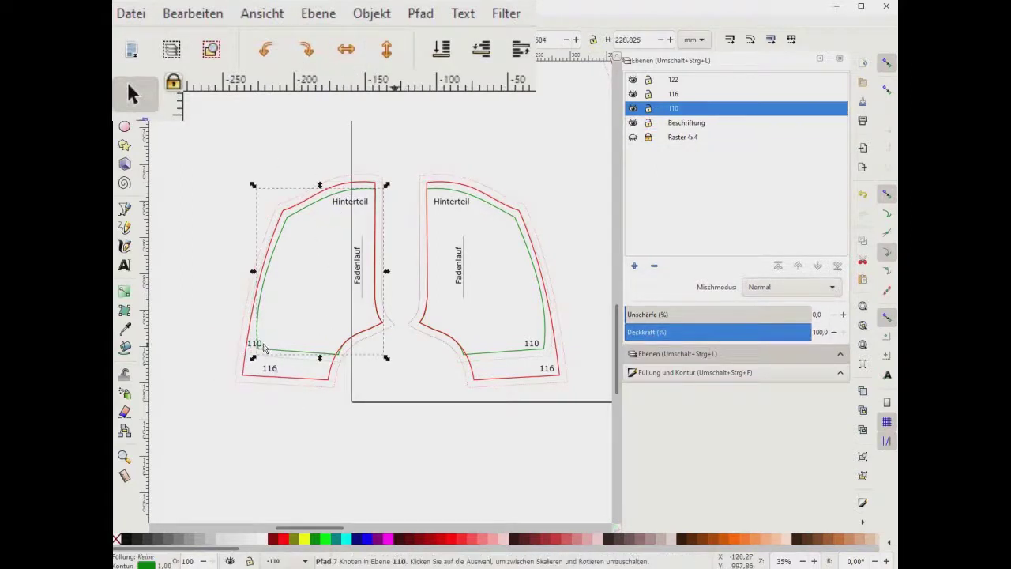
drag(220, 325, 289, 347)
mouse_move(187, 315)
mouse_down()
mouse_move(288, 397)
mouse_move(293, 373)
mouse_up()
click(361, 417)
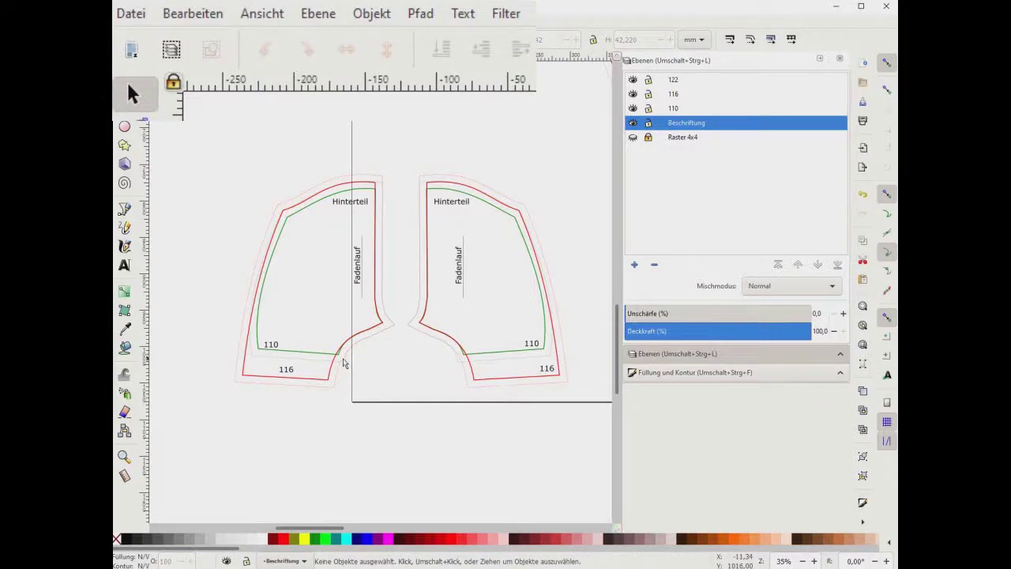